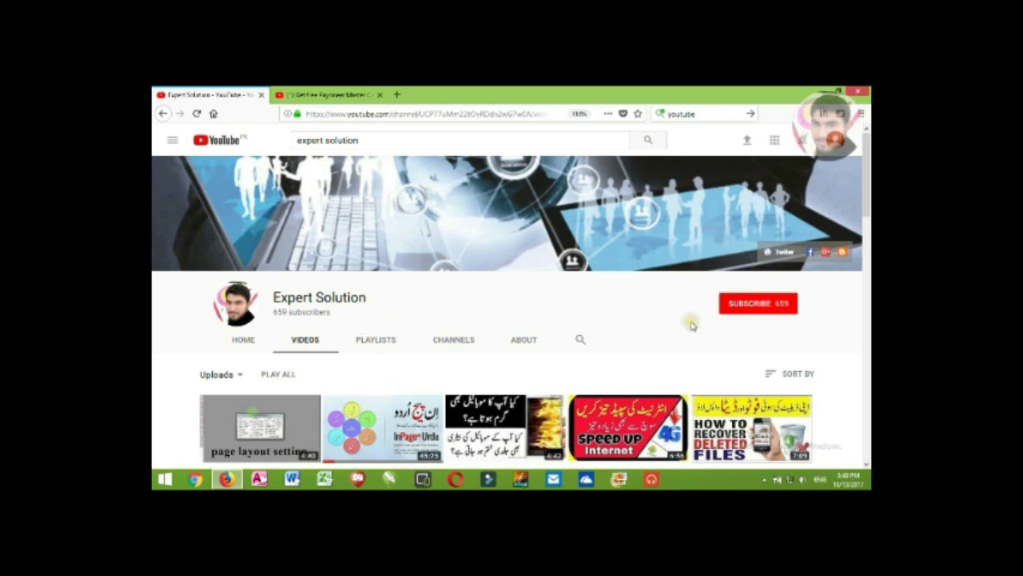
Subscribe to Expert Solution with all notifications on, then go to the Payoneer Master Card video.
left_click(755, 308)
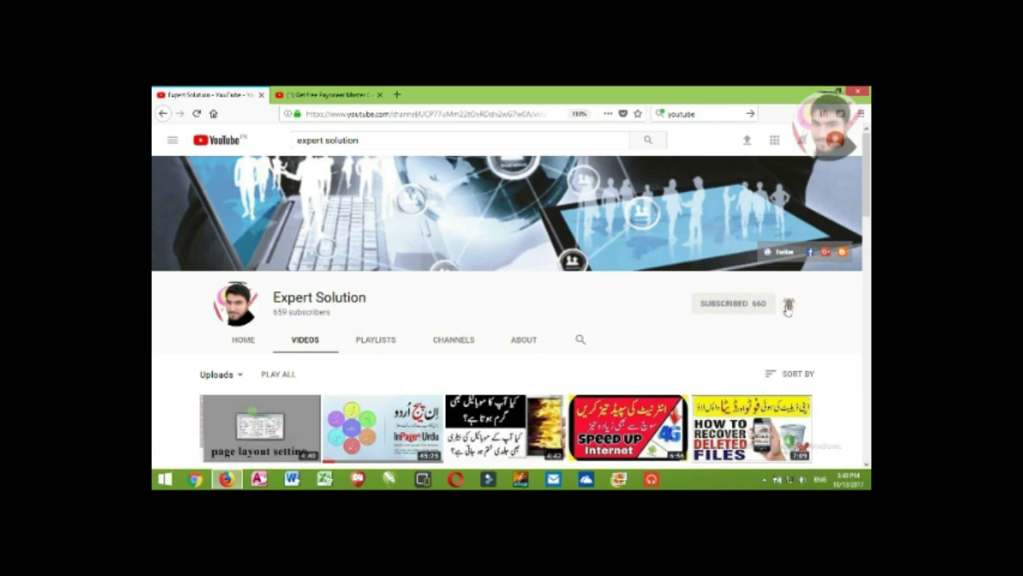
left_click(788, 307)
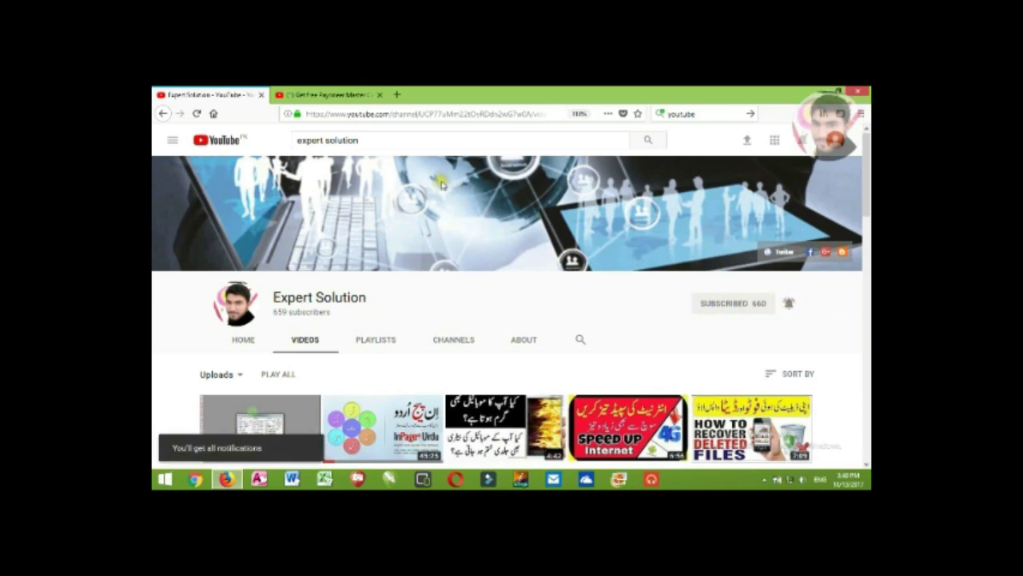
left_click(348, 96)
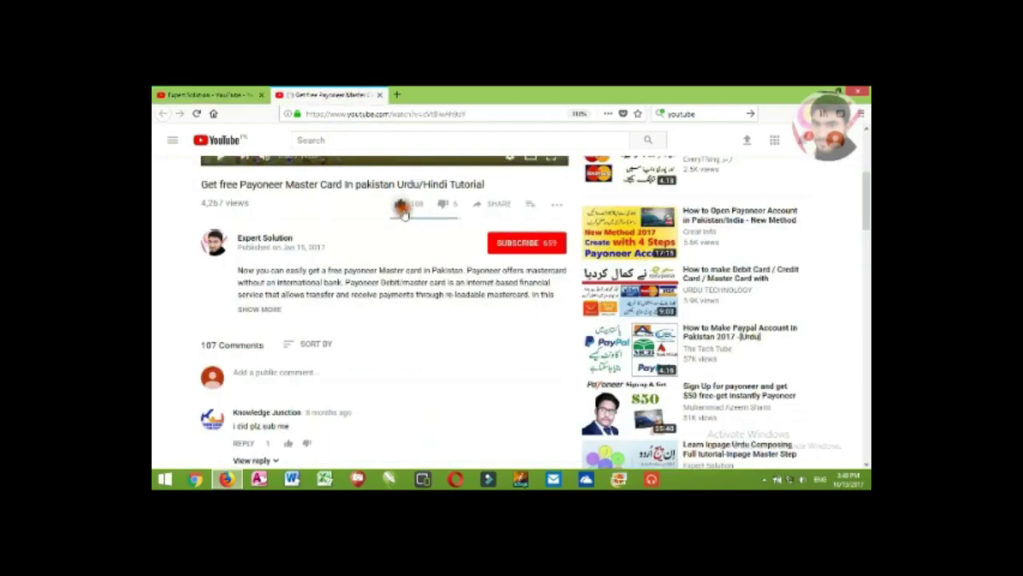
Start a public comment on the Payoneer video, typing 'Neful'.
left_click(361, 373)
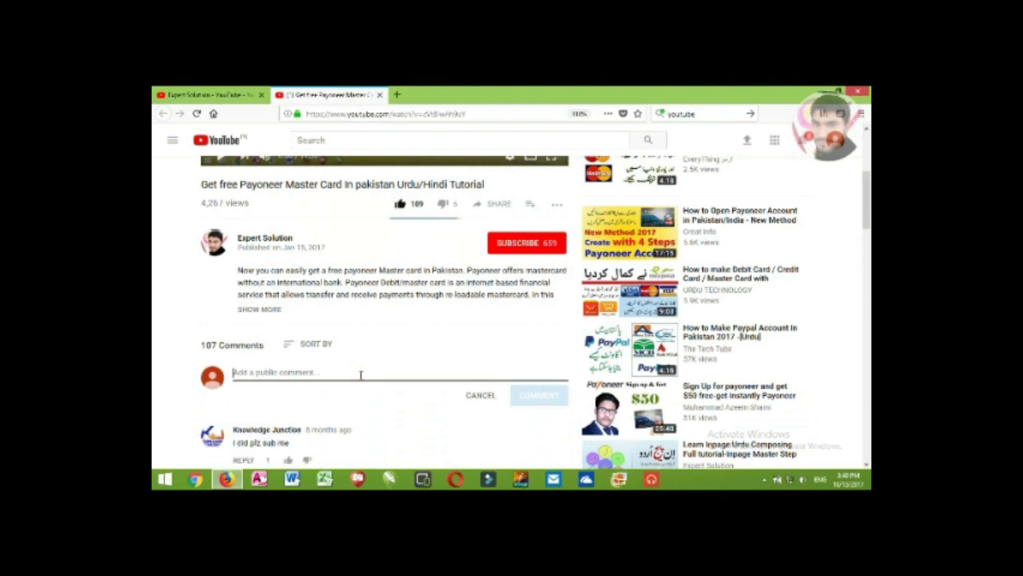
type("Ne")
type("ful")
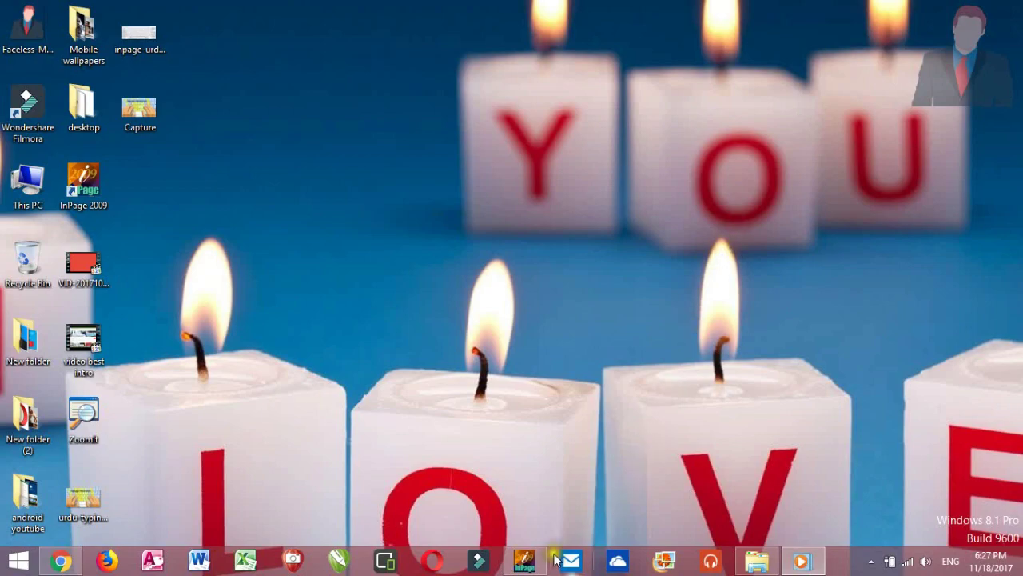
Select and delete the heading line at the top of 'Allah walo ki baty' in InPage.
left_click(525, 560)
left_click(534, 302)
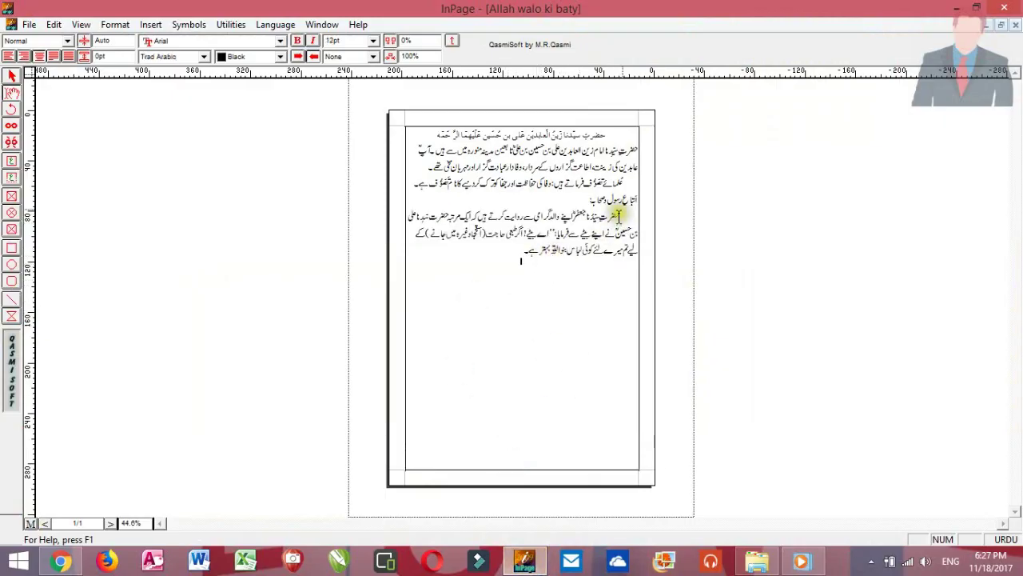
left_click(632, 148)
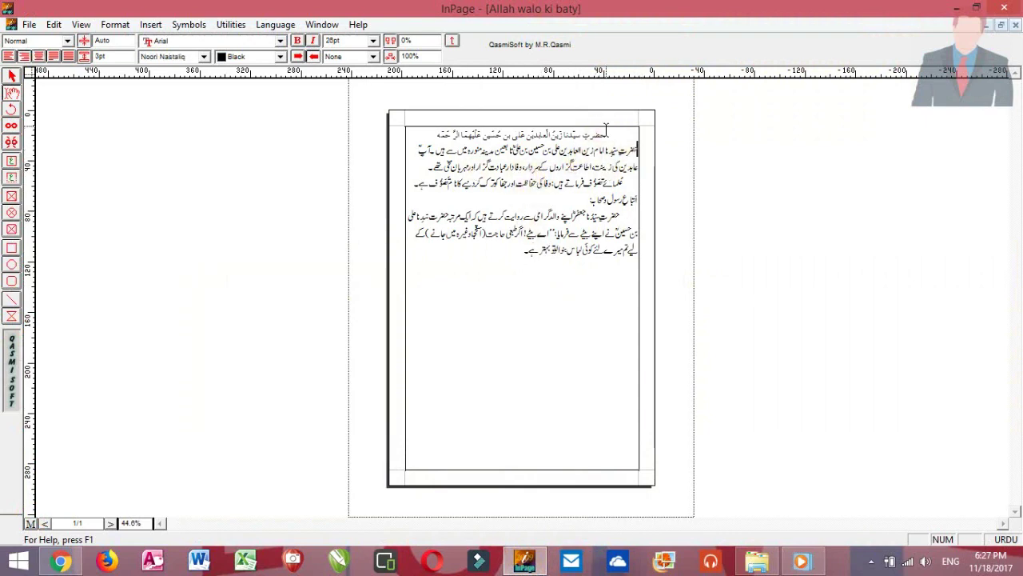
left_click(608, 132)
key("shift+Left")
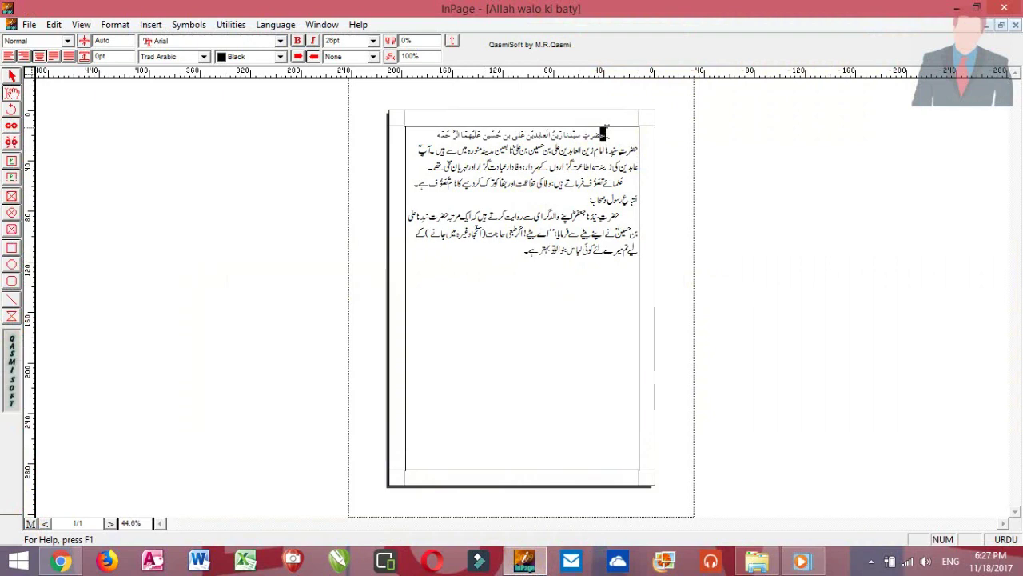
key("shift+Left")
key("shift+Left")
key("shift+Left")
key("shift+Left")
key("shift+Left")
key("shift+Left")
key("shift+Left")
key("shift+Left")
key("shift+Left")
key("shift+Left")
key("shift+Left")
key("shift+Left")
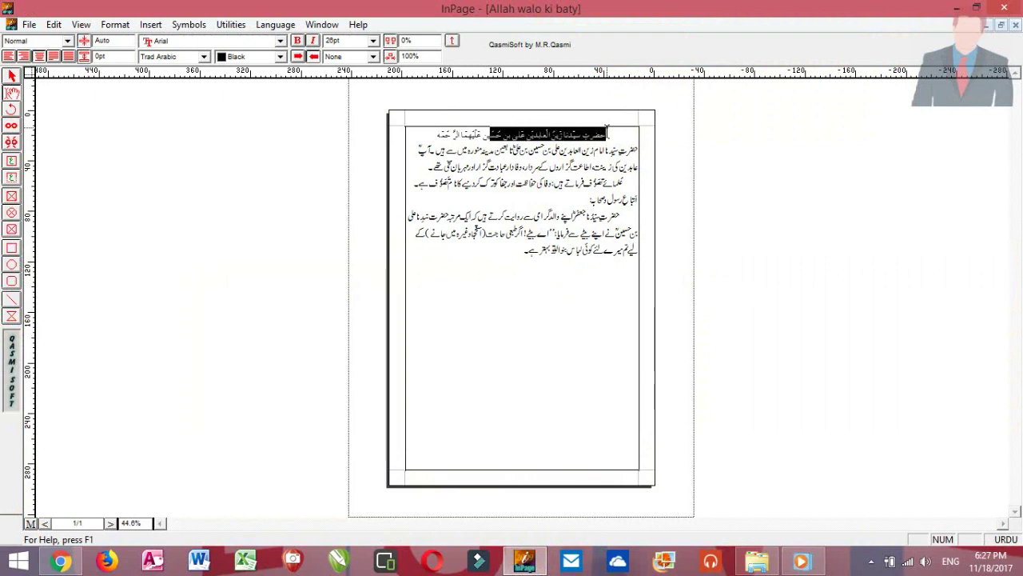
key("shift+Left")
key("shift+Left")
key("shift+Left")
key("shift+Left")
key("shift+Left")
key("shift+Left")
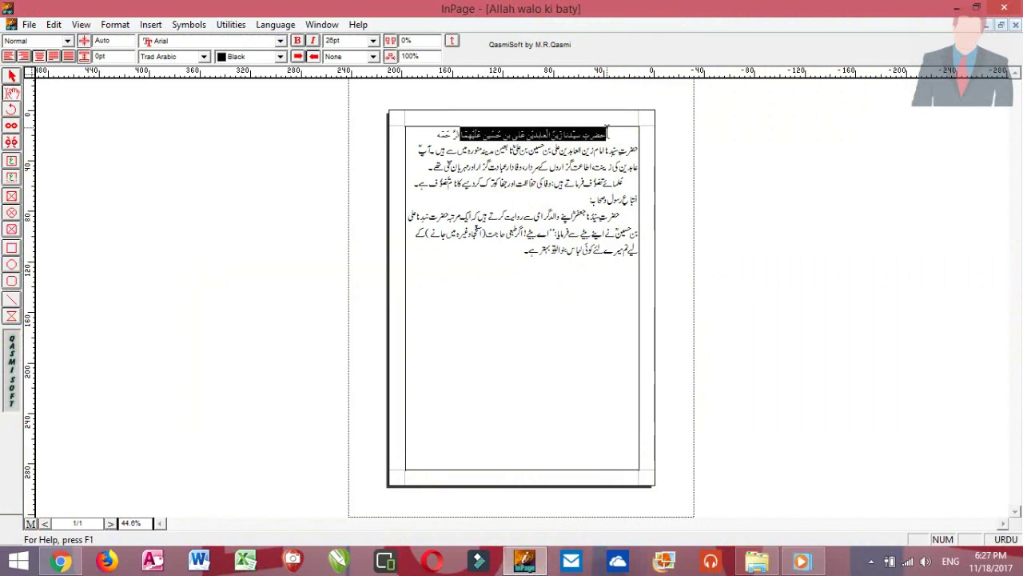
key("shift+Left")
key("shift+Left")
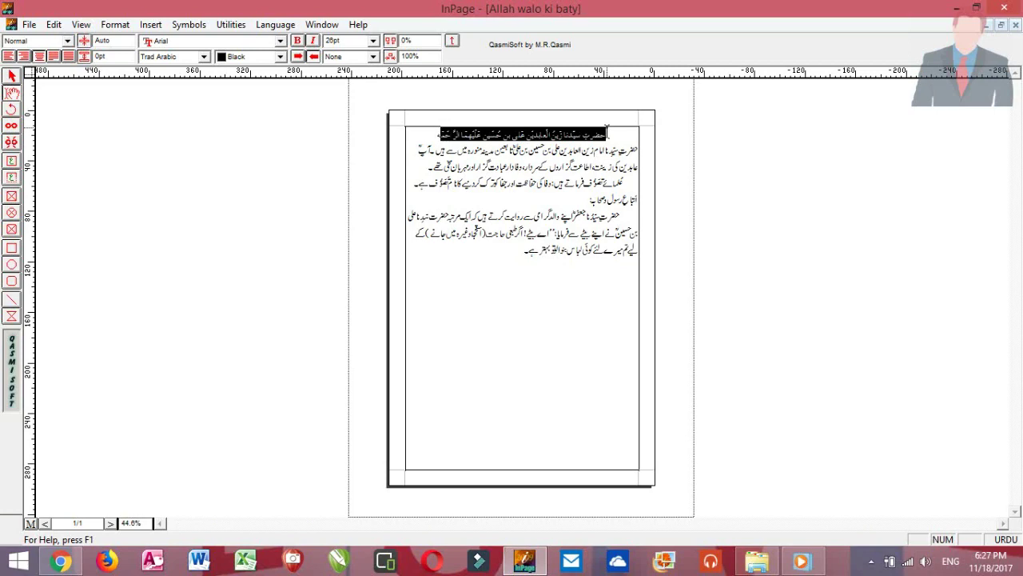
key("Delete")
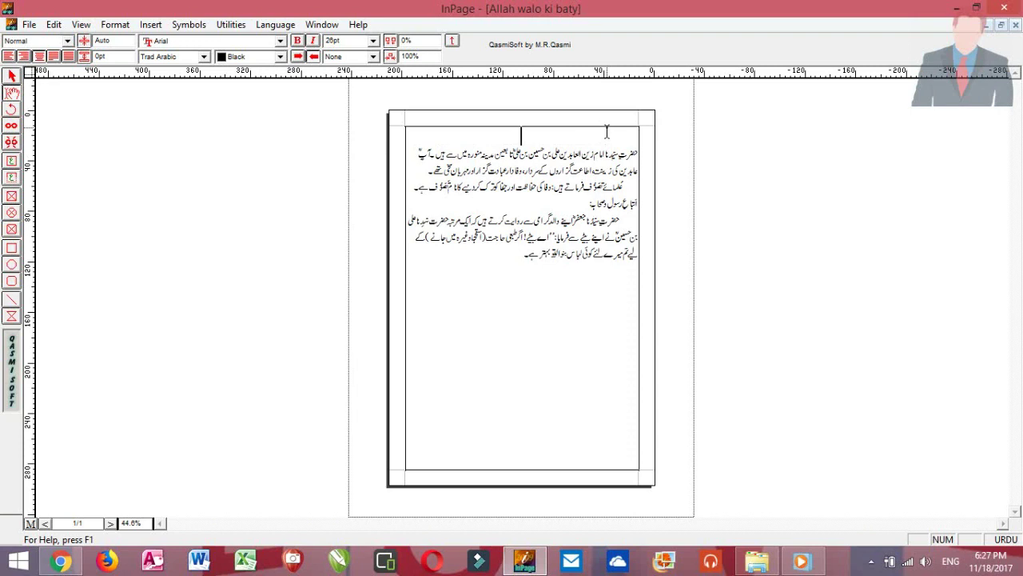
Select all the remaining Urdu text in InPage, copy it, and switch to Chrome.
key("ctrl+a")
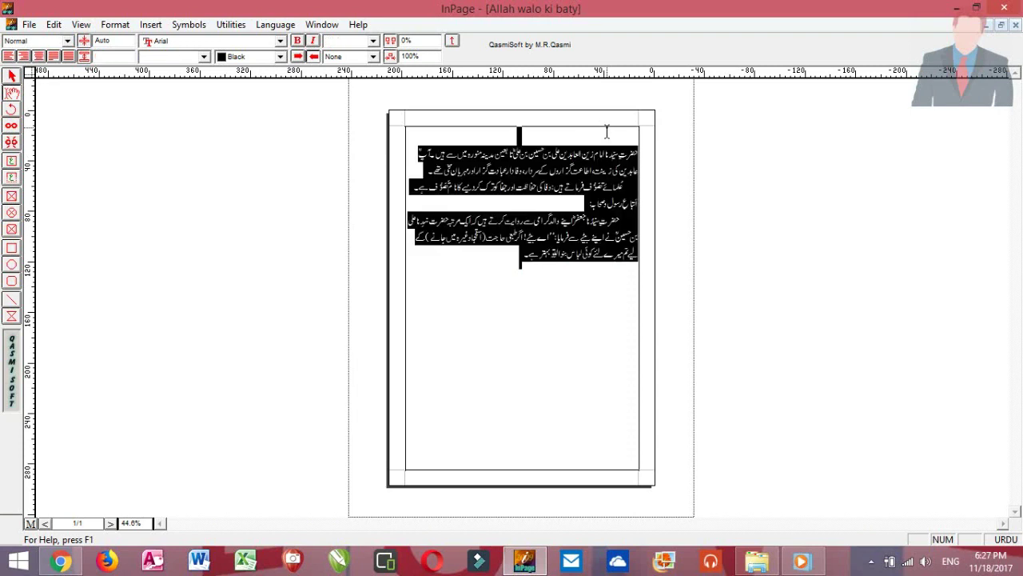
right_click(576, 175)
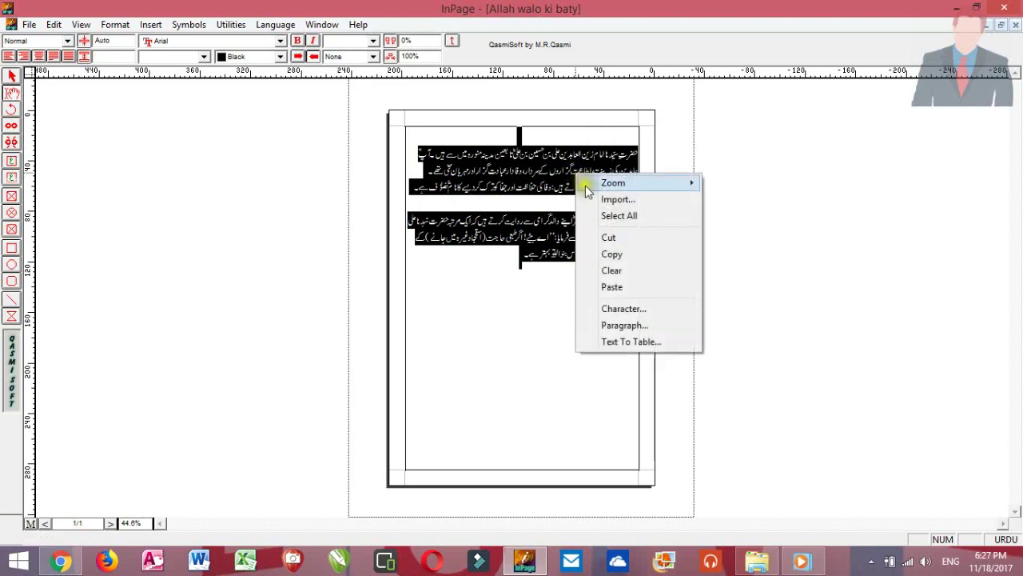
left_click(611, 254)
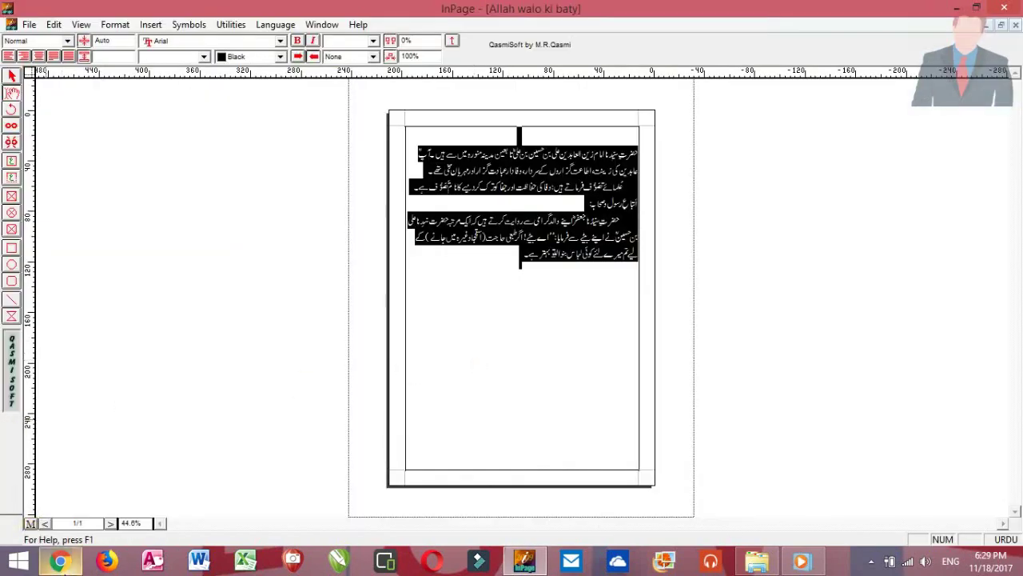
left_click(60, 561)
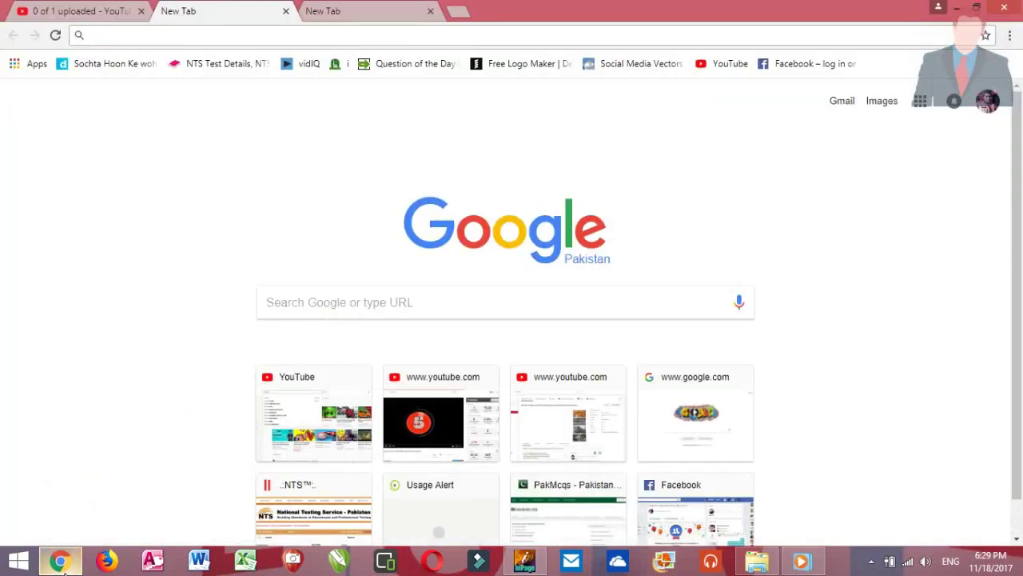
left_click(156, 34)
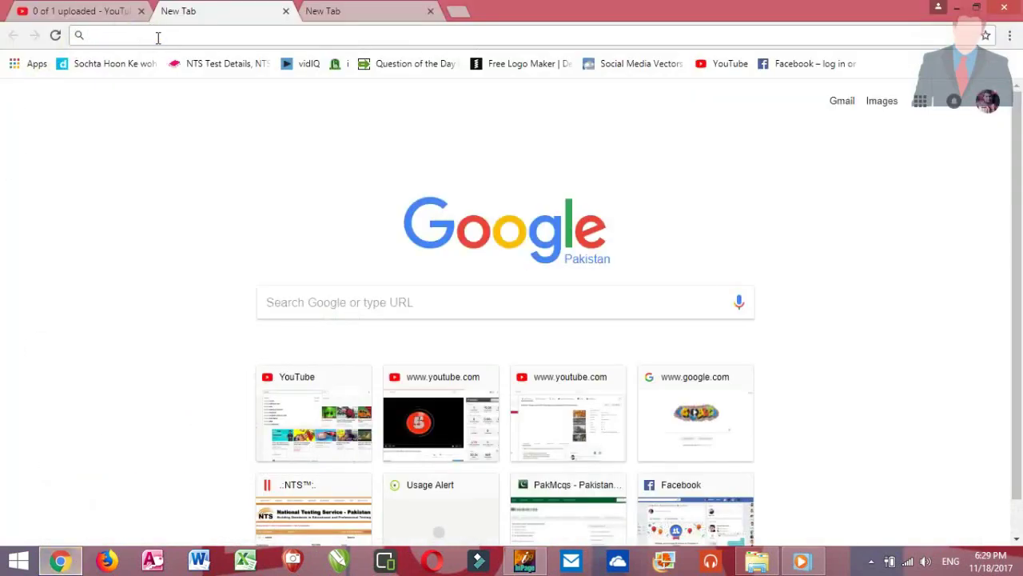
type("www.")
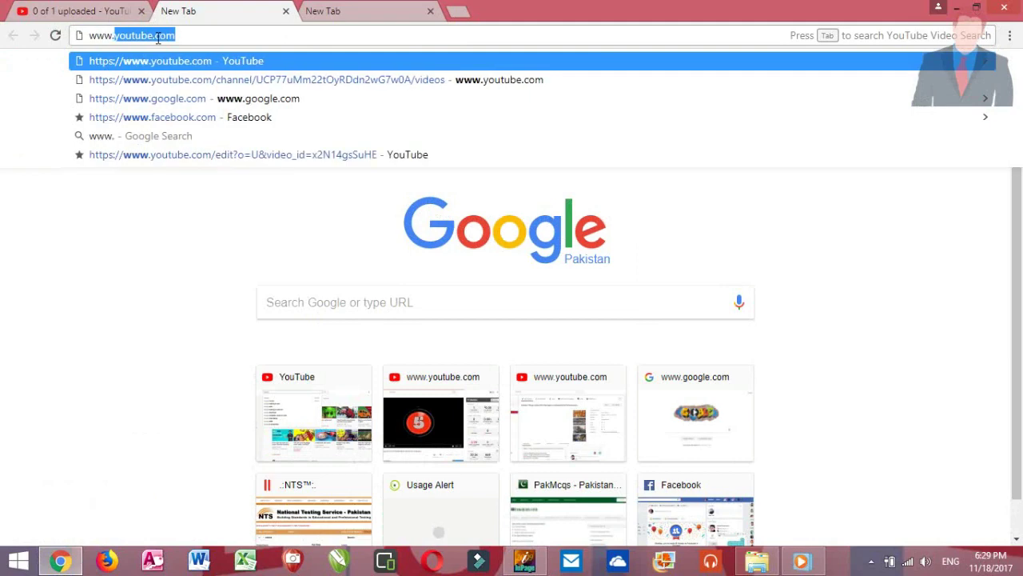
type("urdu.")
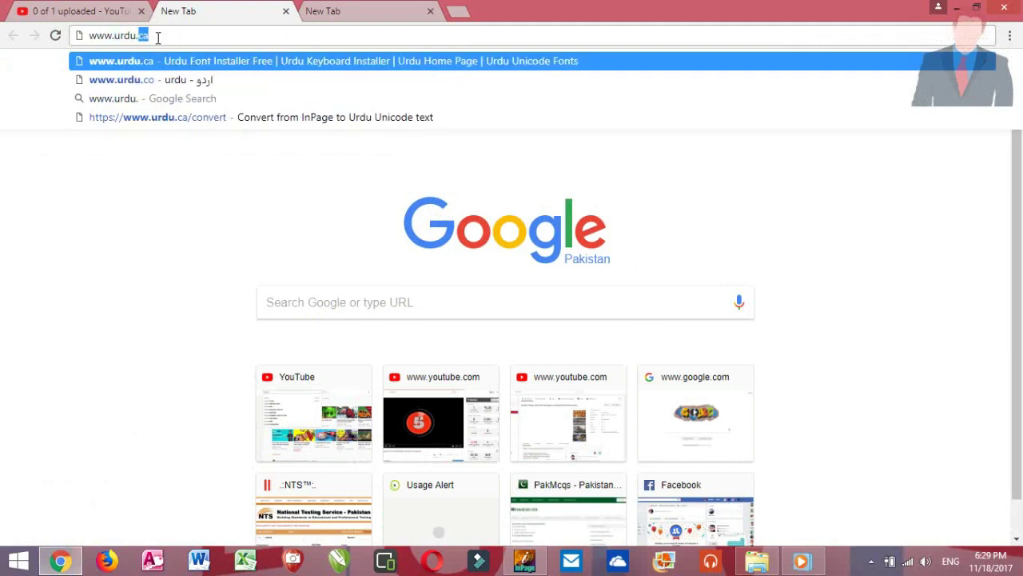
type("ca")
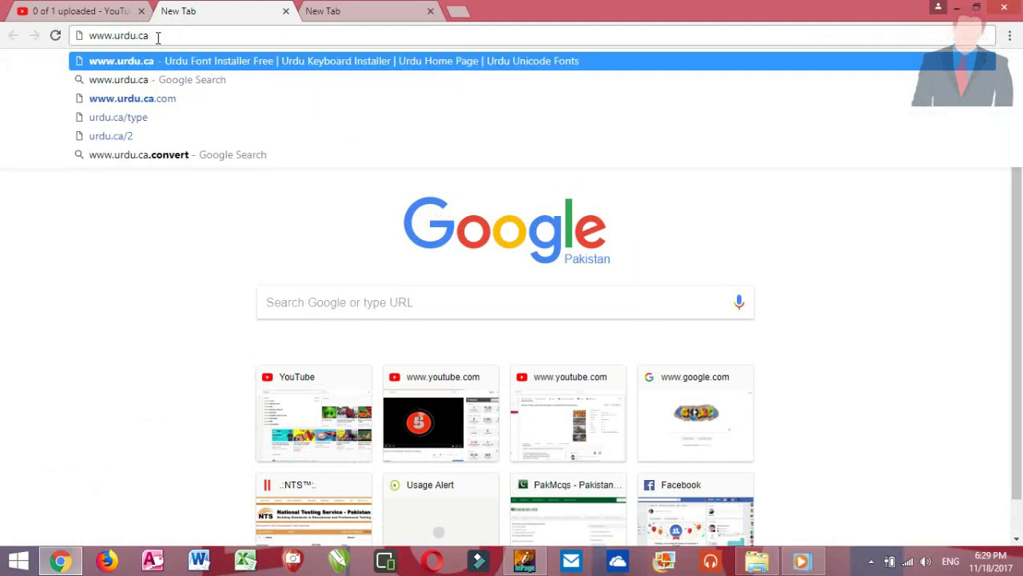
key("Return")
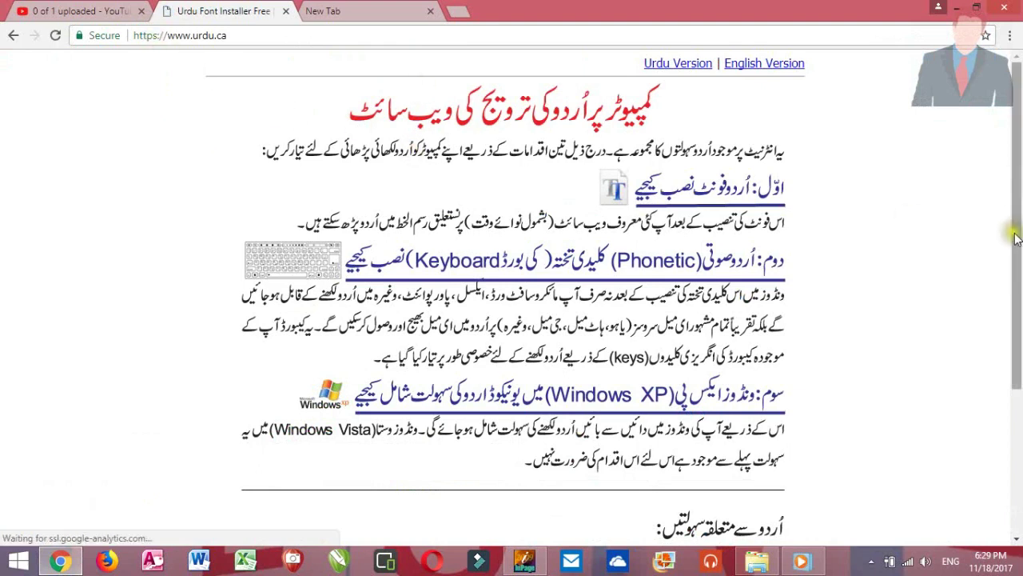
mouse_move(1015, 237)
left_mouse_down()
mouse_move(1020, 312)
mouse_move(818, 372)
left_mouse_up()
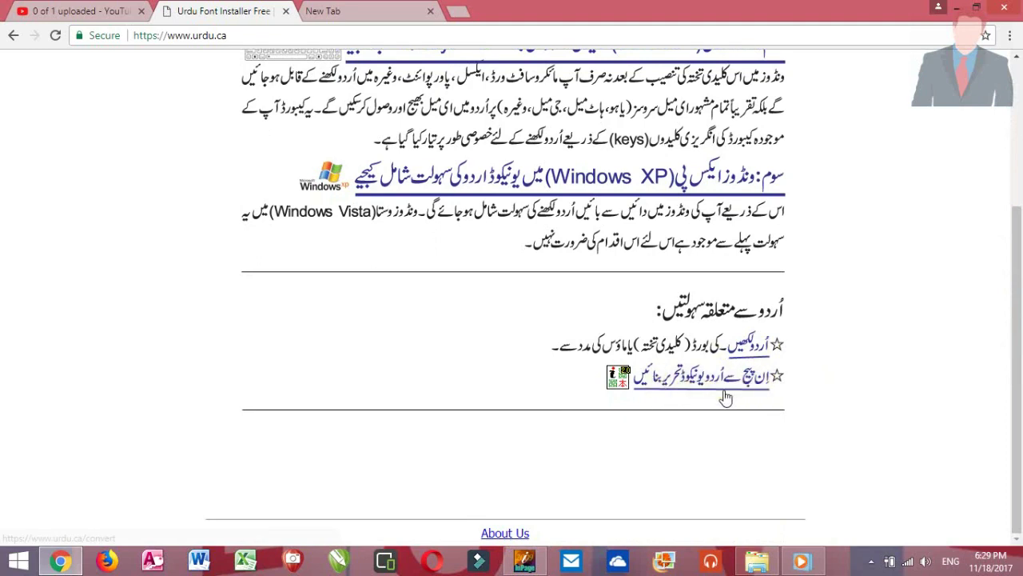
Open the InPage-to-Unicode converter page, focus its paste box, and bring InPage forward.
left_click(708, 389)
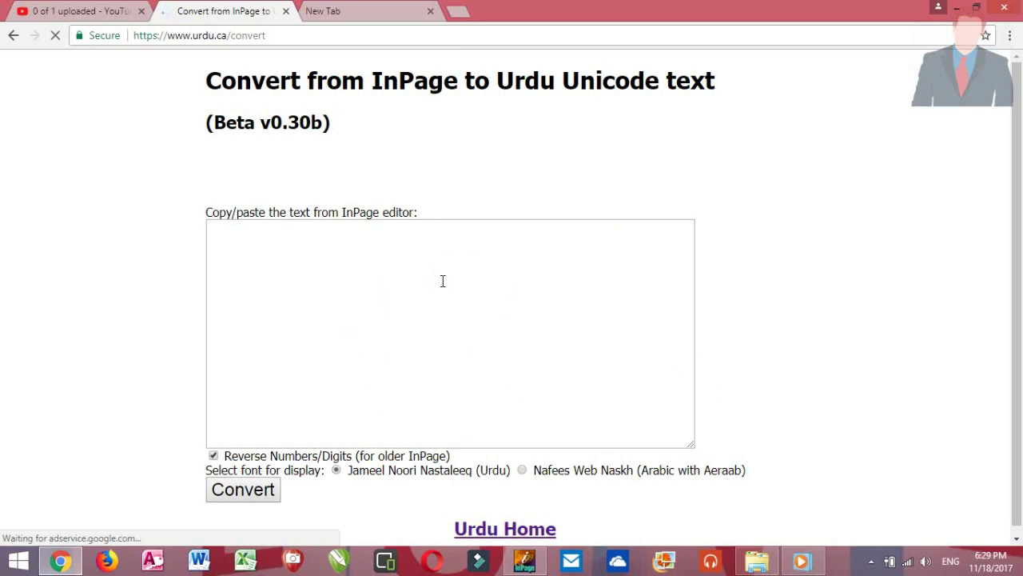
left_click(307, 257)
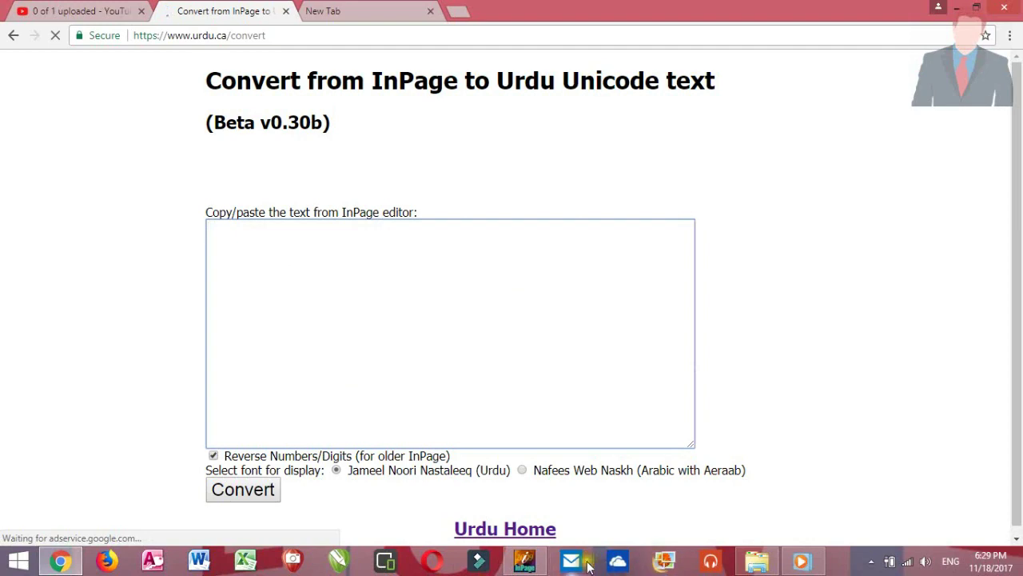
left_click(525, 562)
Paste the copied InPage text into the converter's 'Copy/paste the text from InPage editor' box.
left_click(526, 563)
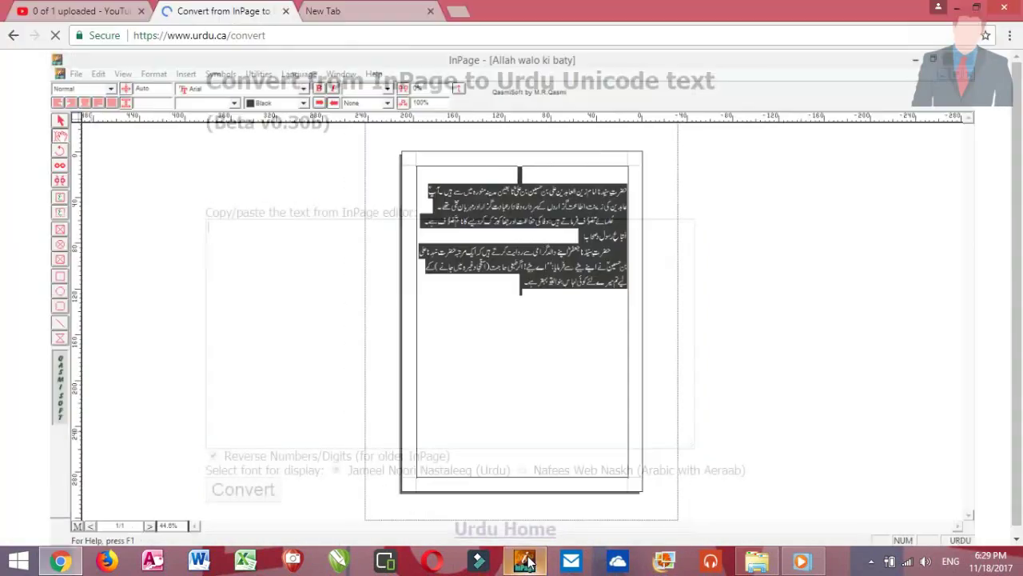
right_click(223, 241)
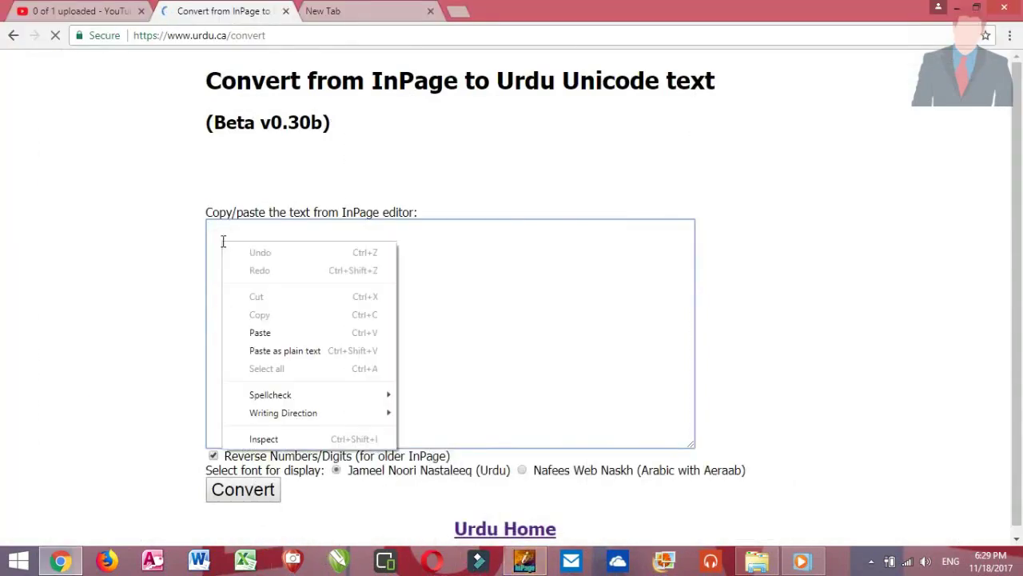
left_click(260, 332)
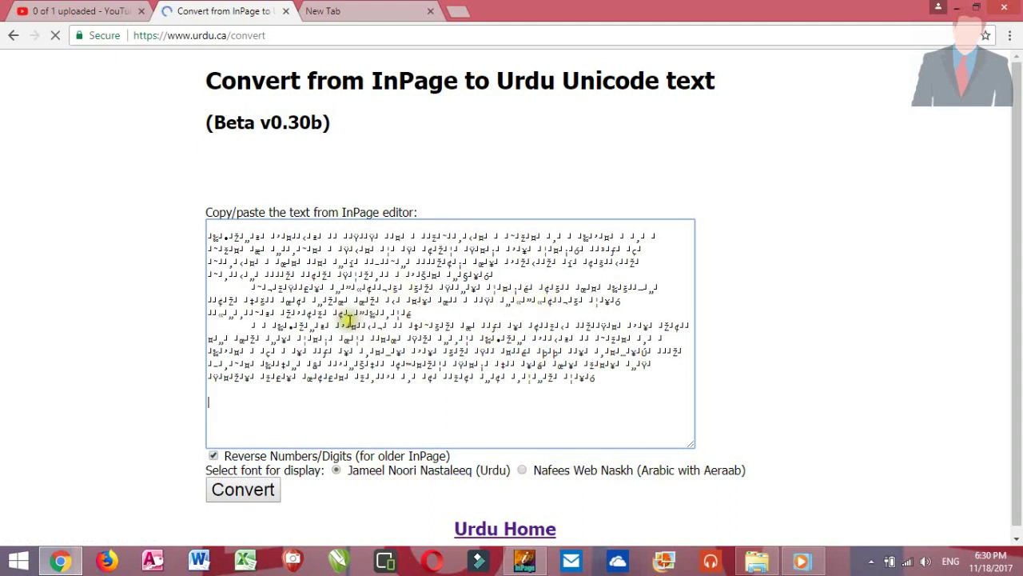
Convert the pasted text to Unicode Urdu, then select and copy the converted paragraphs.
left_click(261, 502)
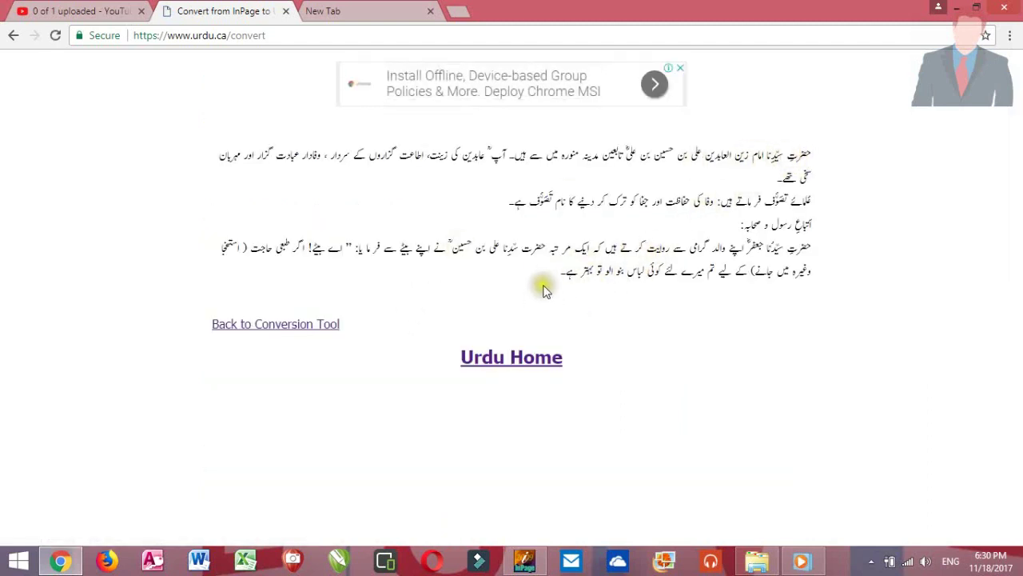
mouse_move(564, 277)
left_mouse_down()
mouse_move(788, 142)
mouse_move(584, 273)
left_mouse_up()
left_click(792, 152)
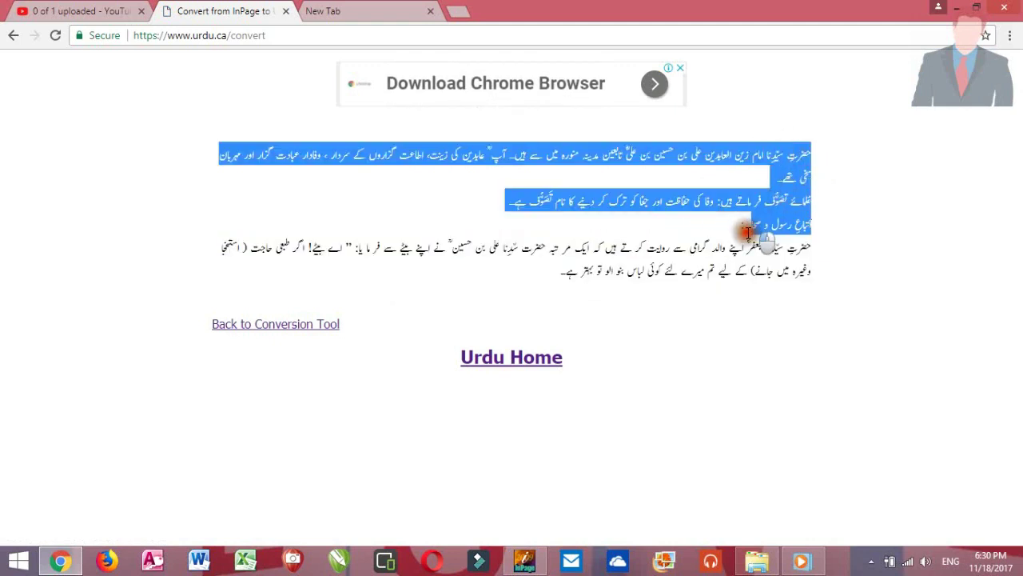
right_click(584, 273)
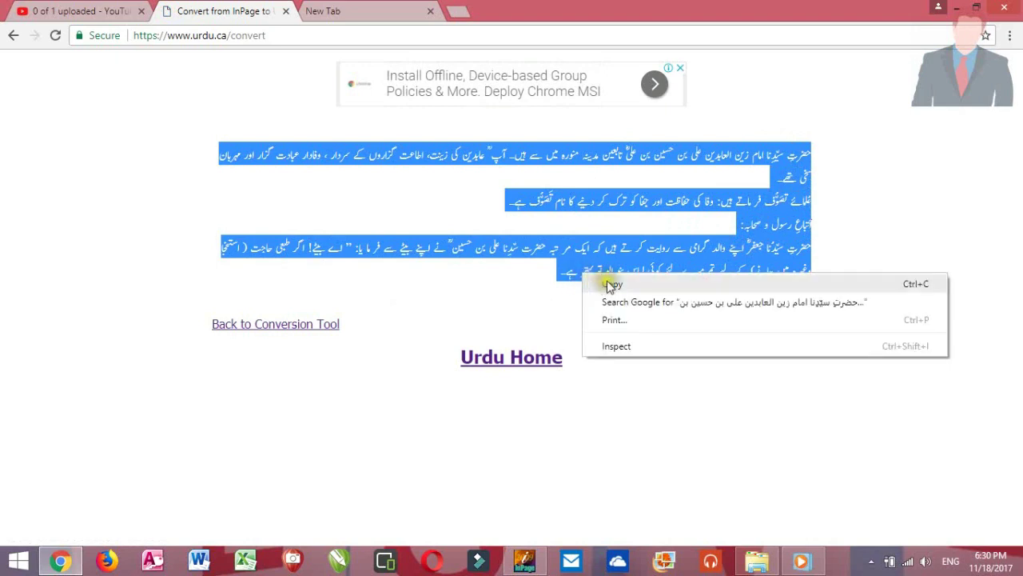
left_click(610, 285)
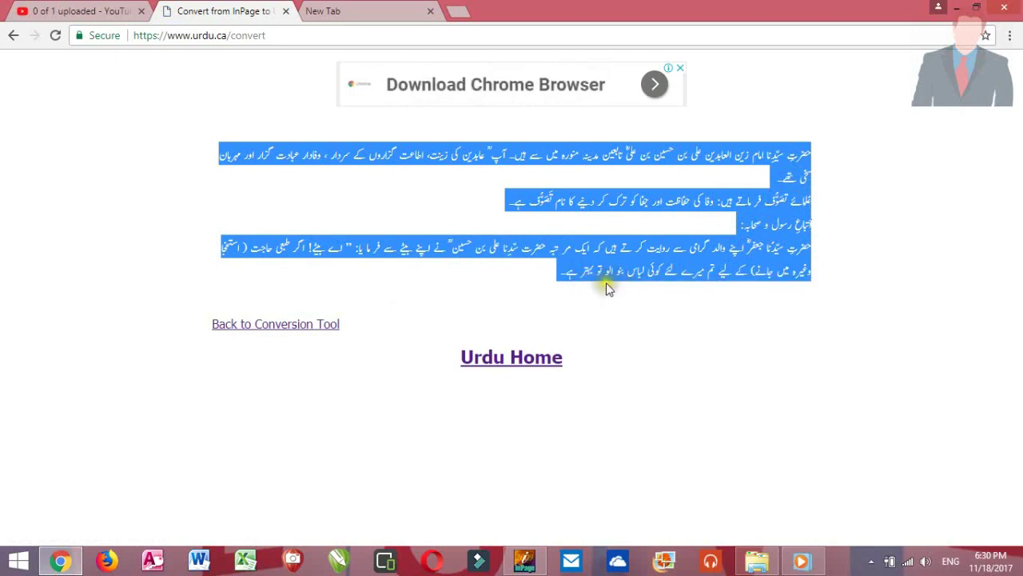
Launch Word 2010, close the activation notice, and paste the Unicode Urdu text into the blank document.
left_click(200, 559)
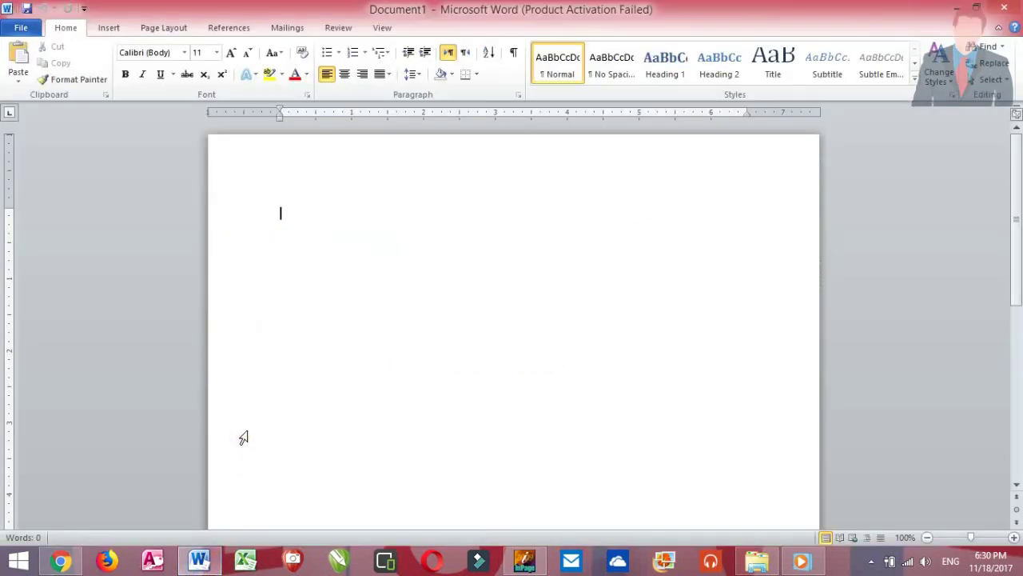
left_click(297, 280)
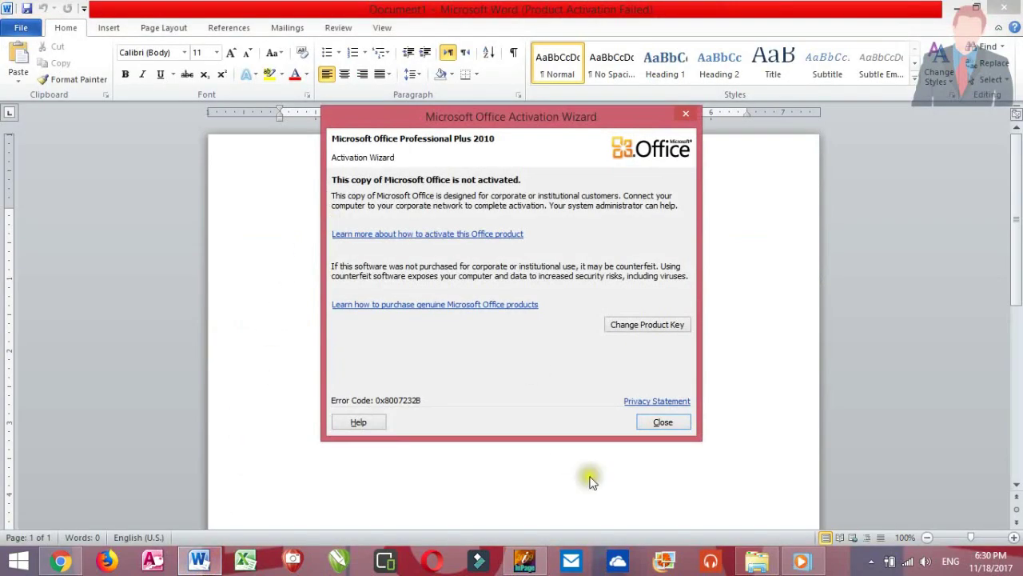
left_click(661, 421)
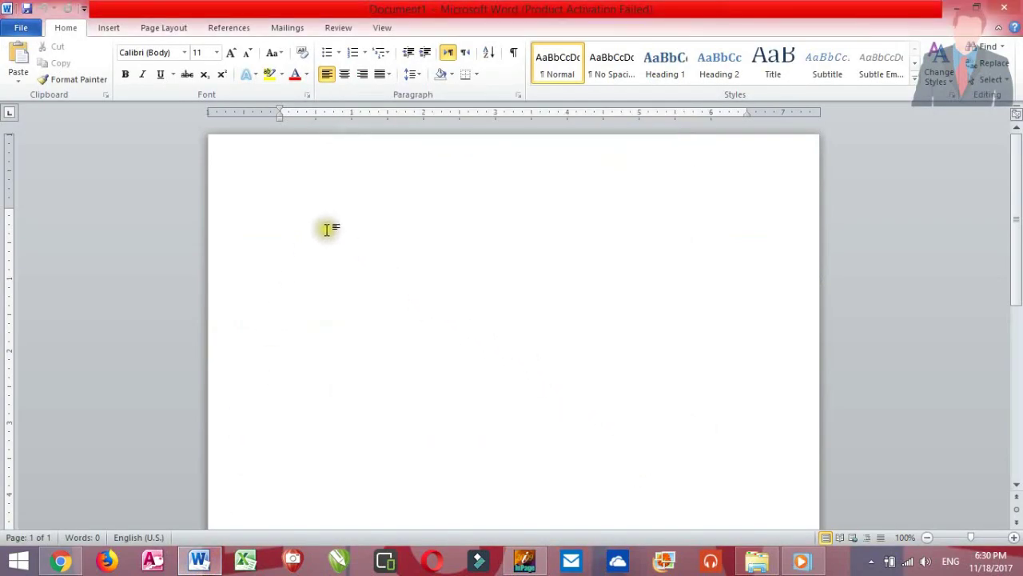
right_click(326, 230)
left_click(323, 311)
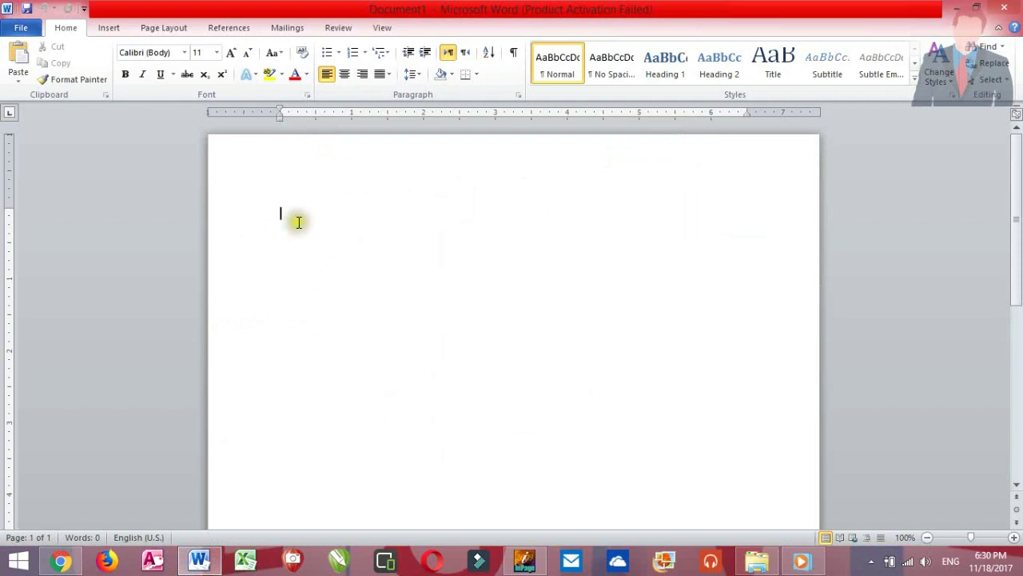
left_click(18, 58)
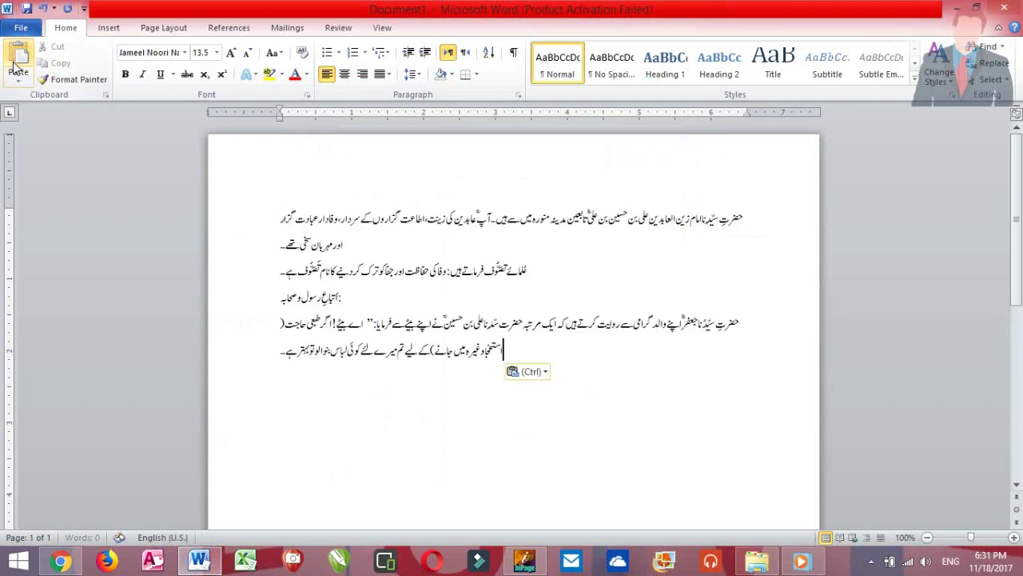
left_click(372, 243)
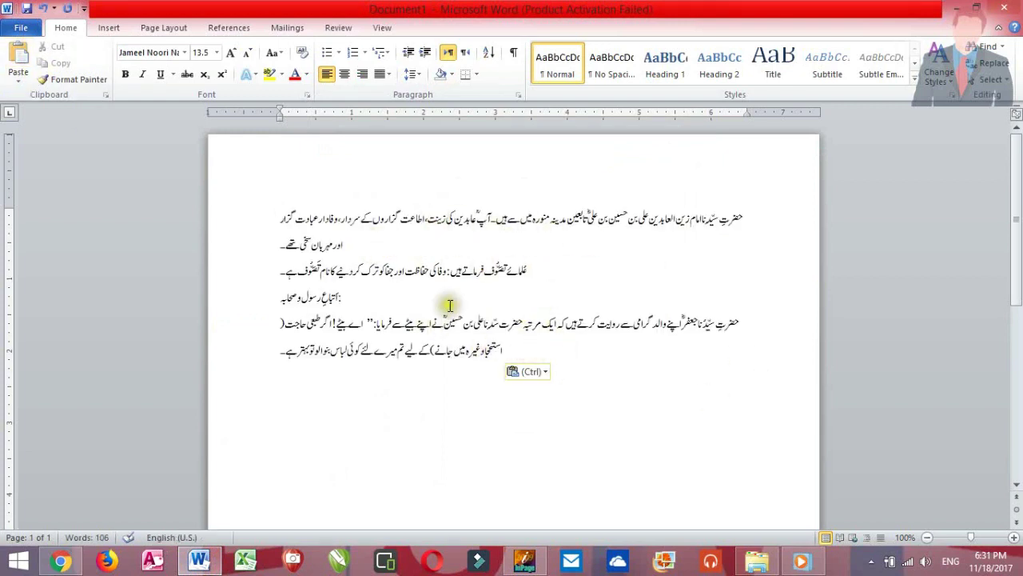
Right-align the Urdu paragraphs, then select them and confirm the font stays Jameel Noori Nastaleeq.
left_click(363, 74)
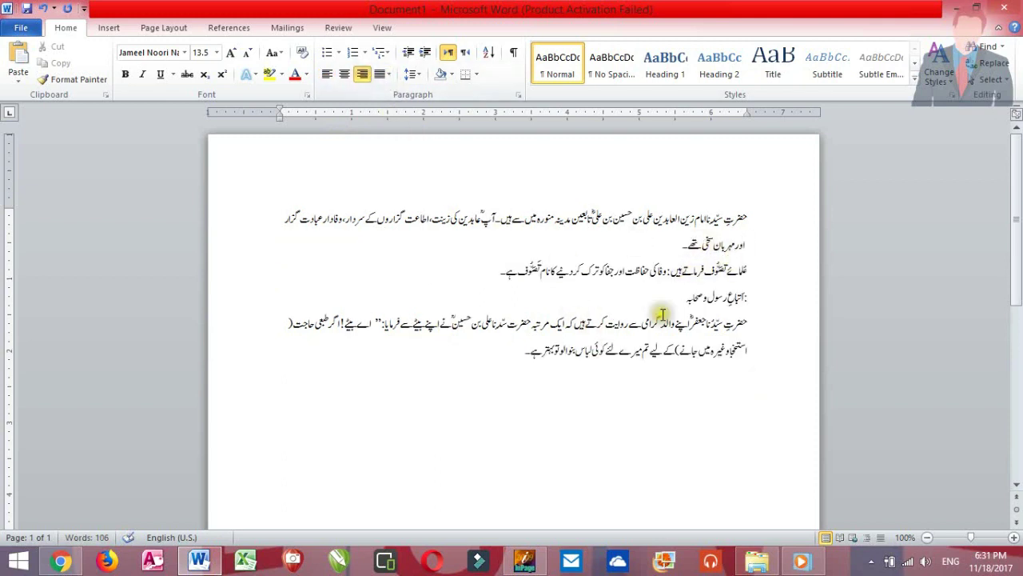
left_click(744, 214)
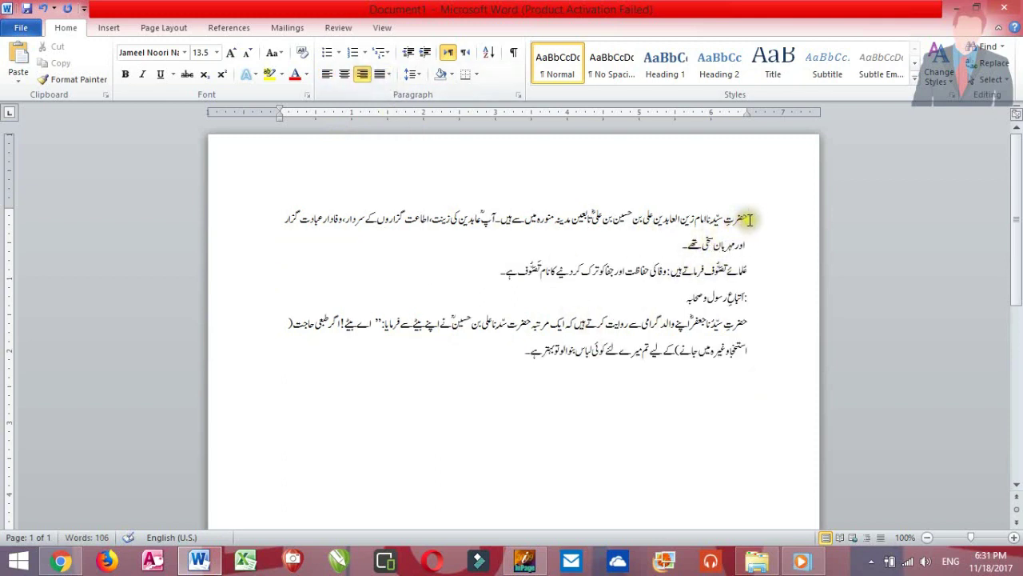
left_click(746, 218)
mouse_move(746, 218)
left_mouse_down()
mouse_move(546, 358)
mouse_move(527, 356)
left_mouse_up()
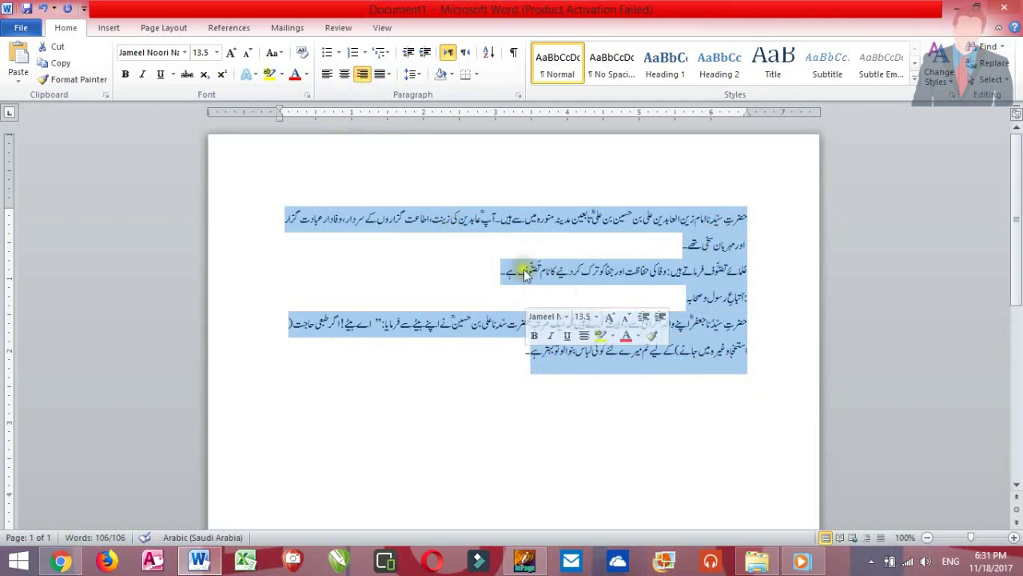
left_click(184, 53)
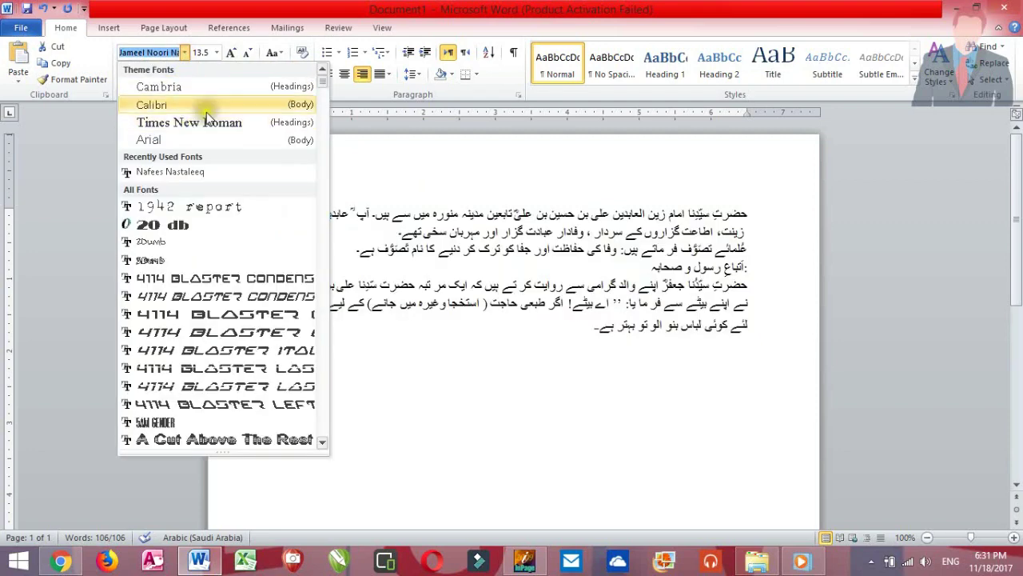
key("Escape")
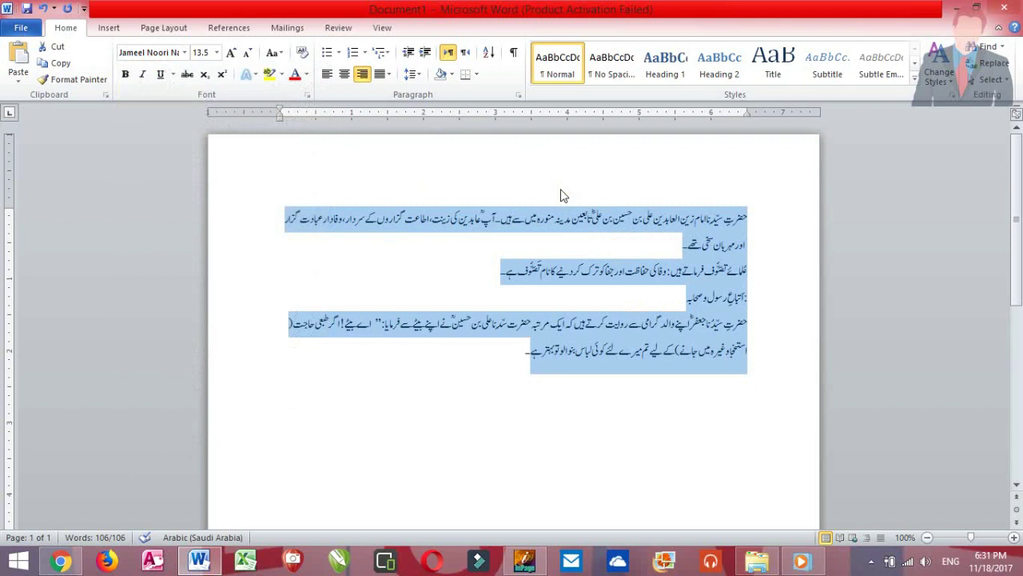
left_click(525, 352)
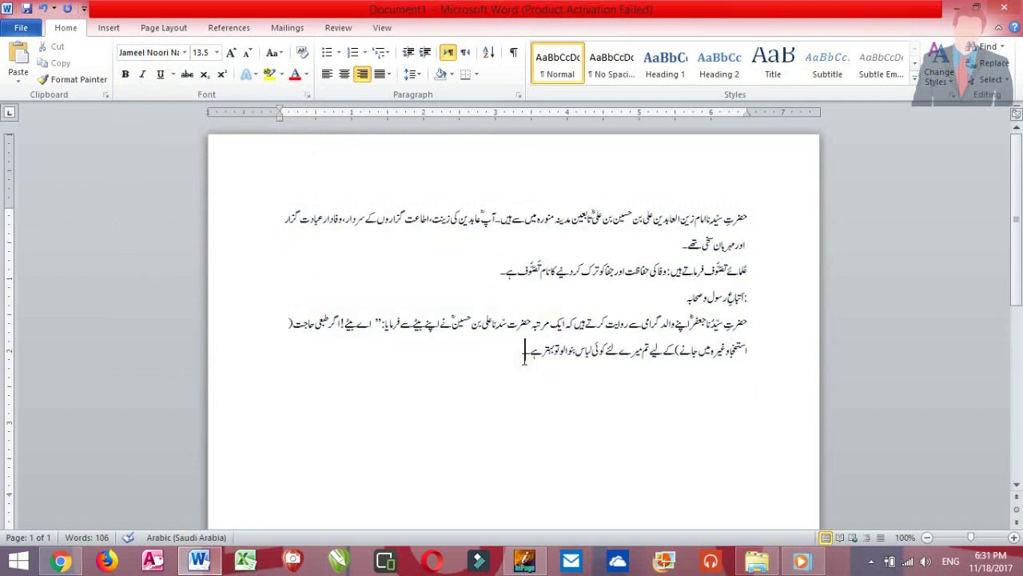
Add an empty line below the Urdu text and switch input to the Urdu (Pakistan) Phonetic keyboard.
key("Return")
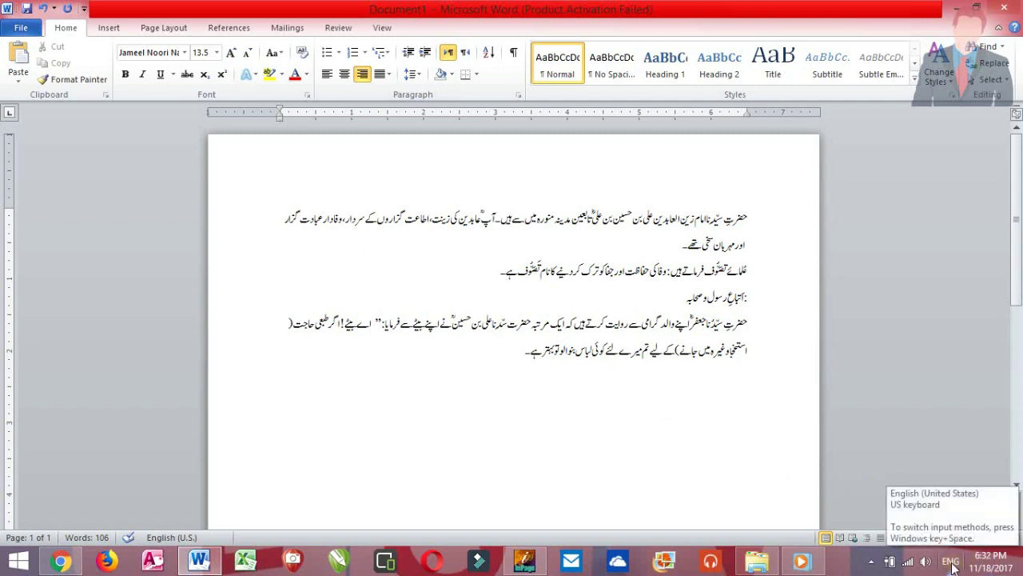
double_click(766, 473)
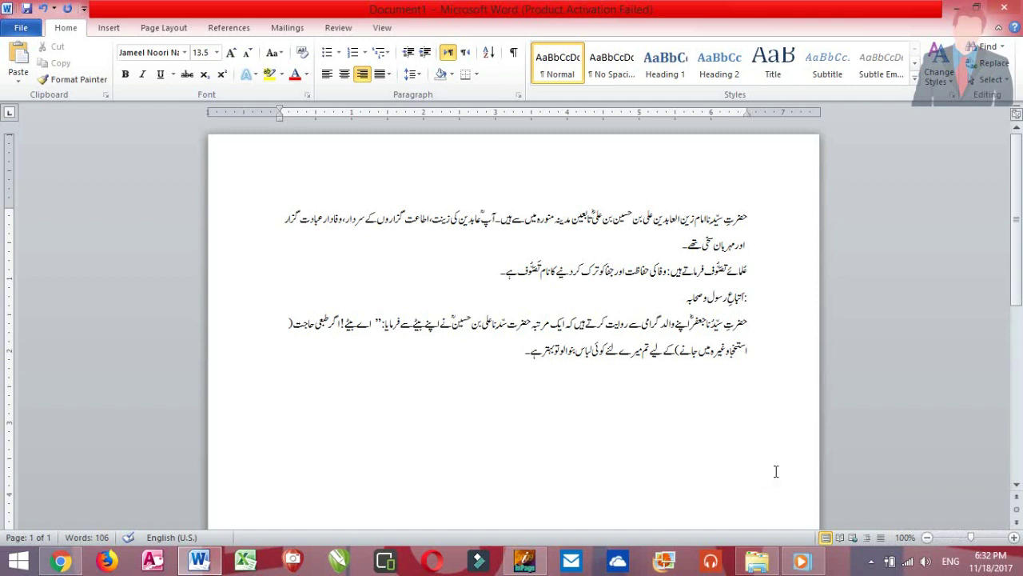
key("alt+shift")
left_click(954, 562)
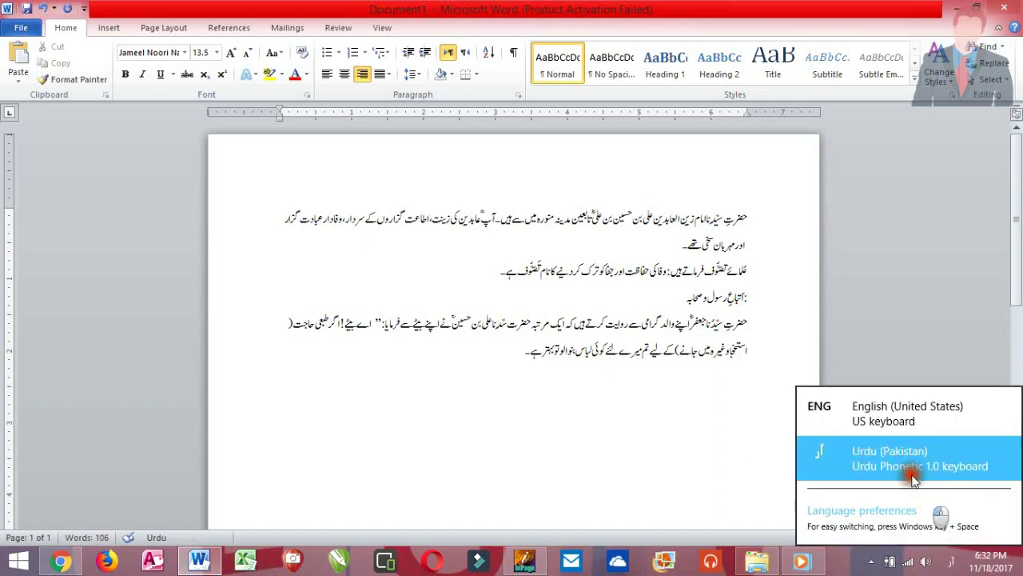
left_click(892, 414)
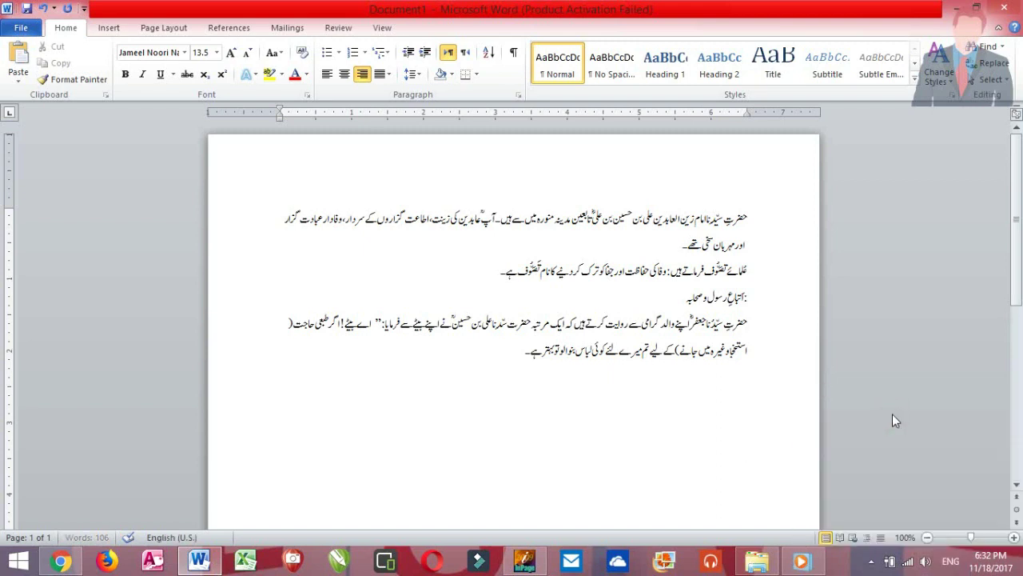
left_click(950, 560)
left_click(906, 468)
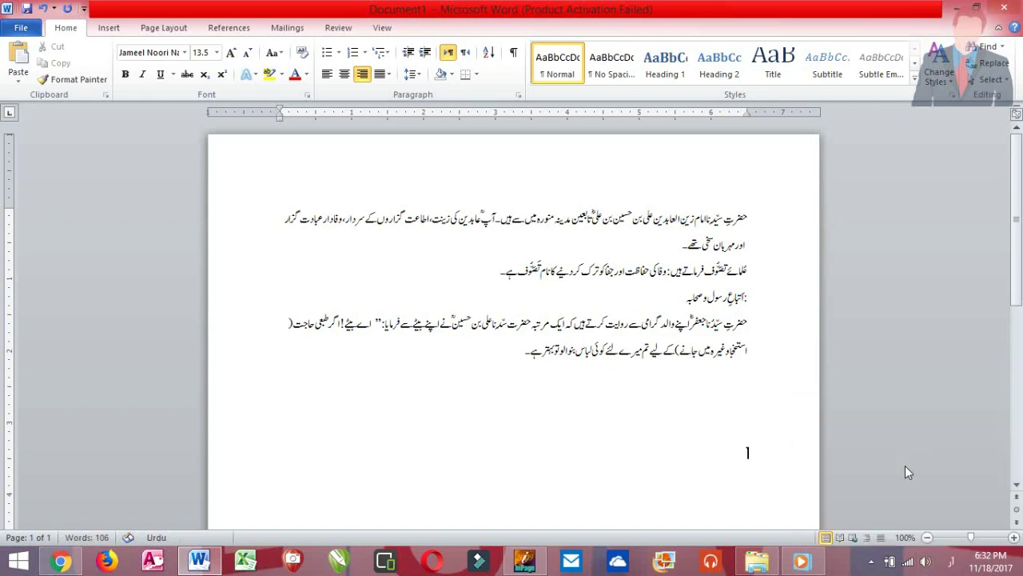